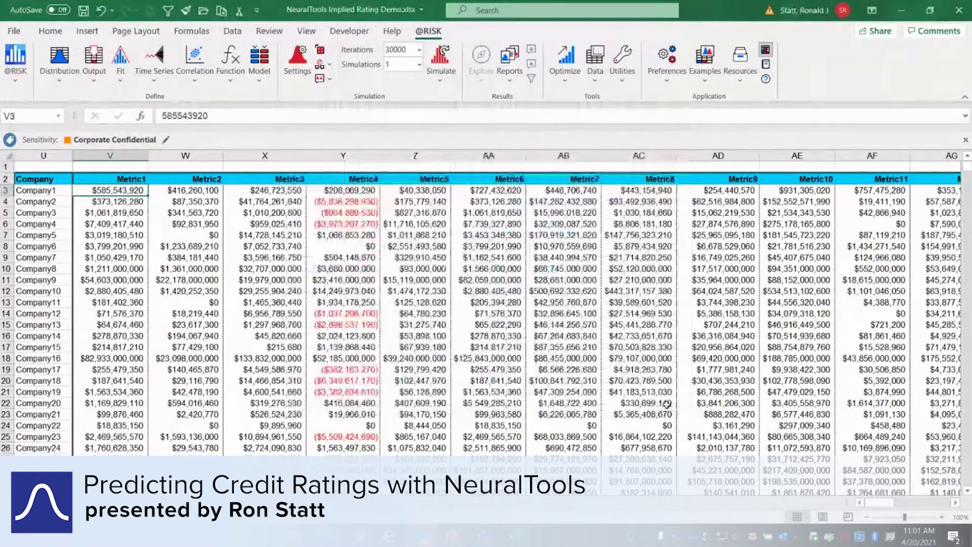
Check that the Pseudo S&P Neural Net Model uses Metric1–Metric23 as inputs and S&P IDR # as dependent, then accept.
click(477, 31)
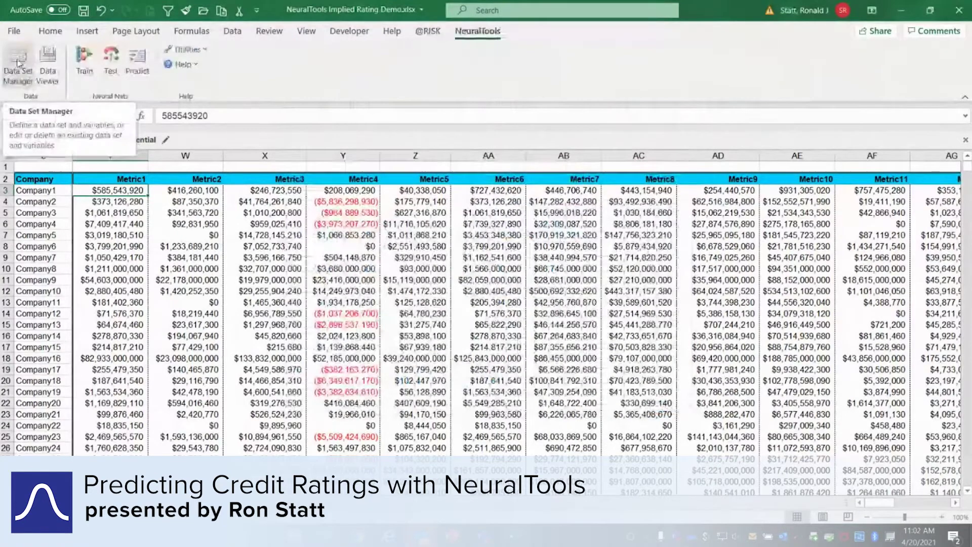
click(18, 62)
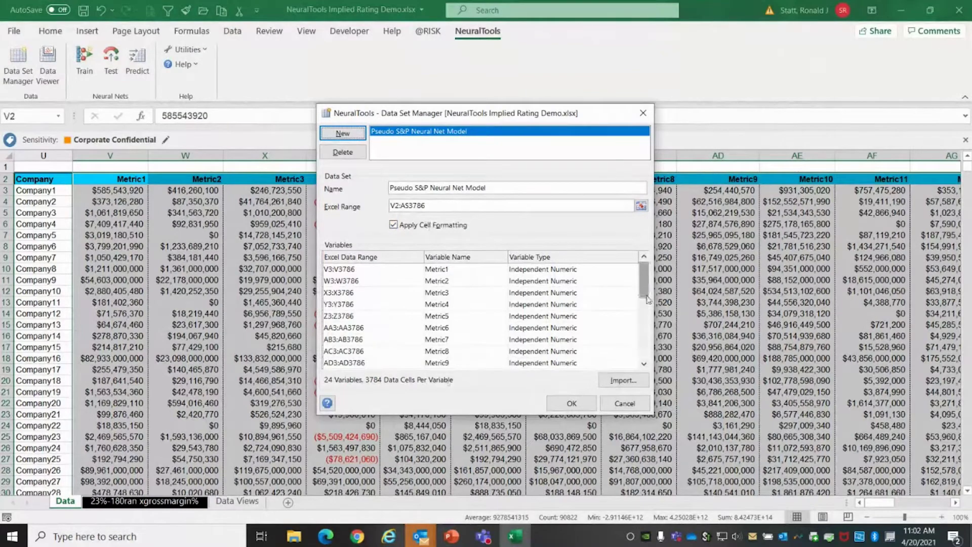
drag(644, 281, 645, 350)
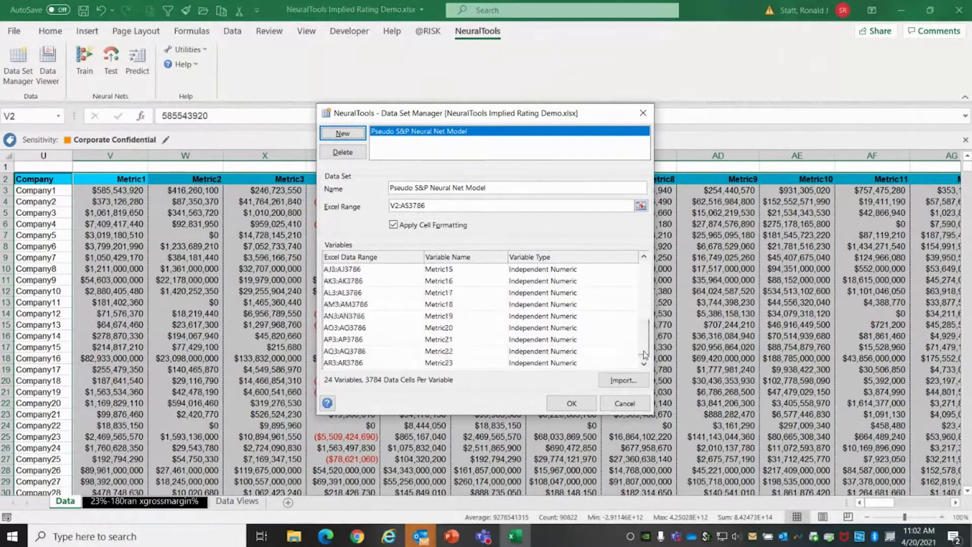
click(643, 364)
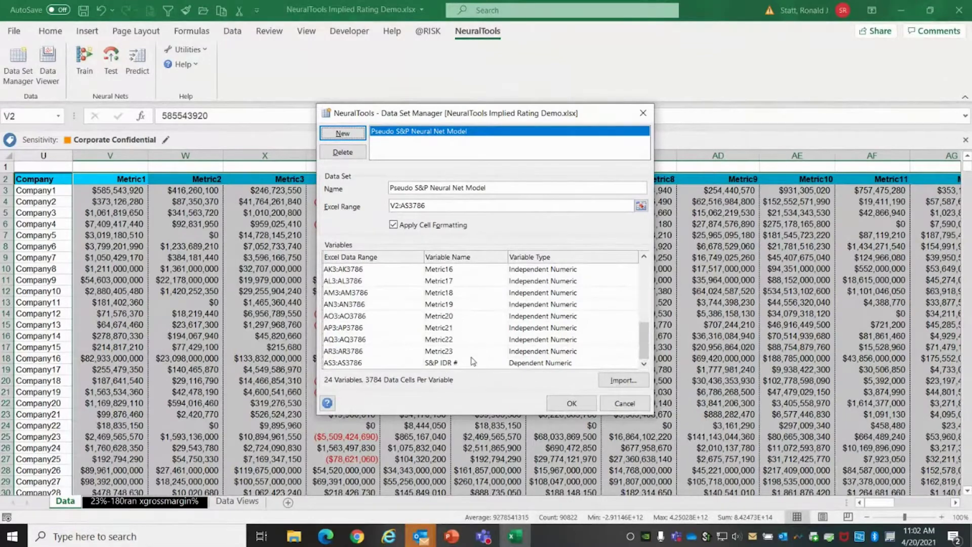
click(580, 404)
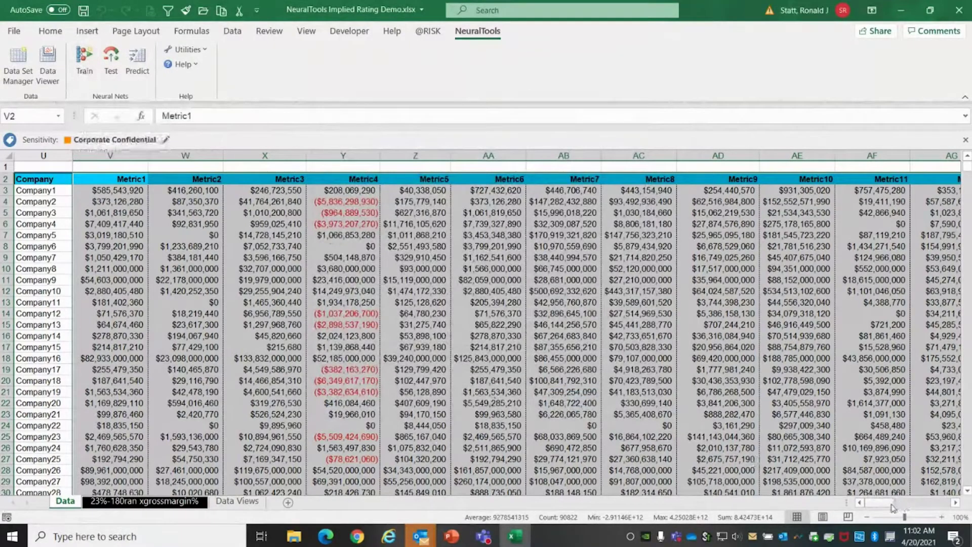
Scroll to rows 3768–3786 to show Forecast1–Forecast18, then back to column V.
drag(892, 503, 900, 509)
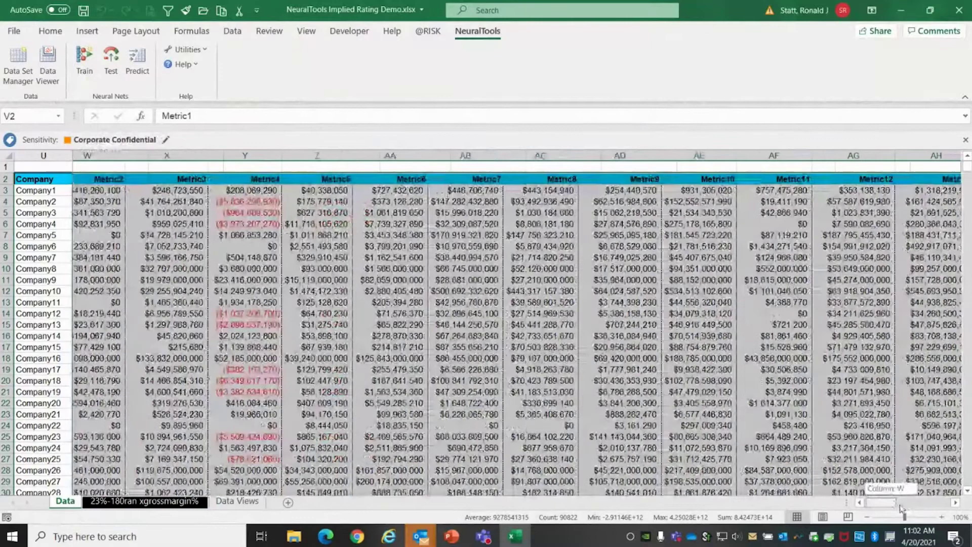
drag(901, 509, 878, 508)
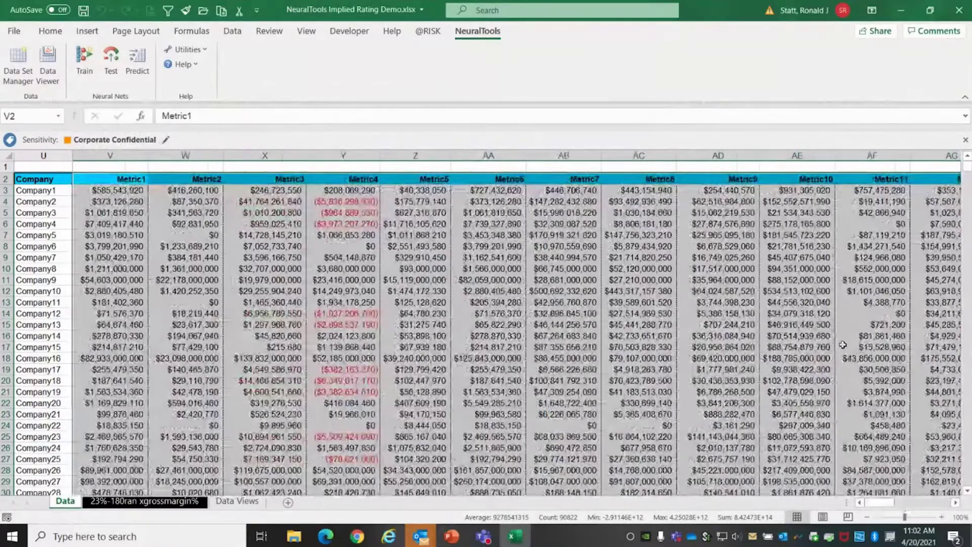
scroll(950, 284, down, 8)
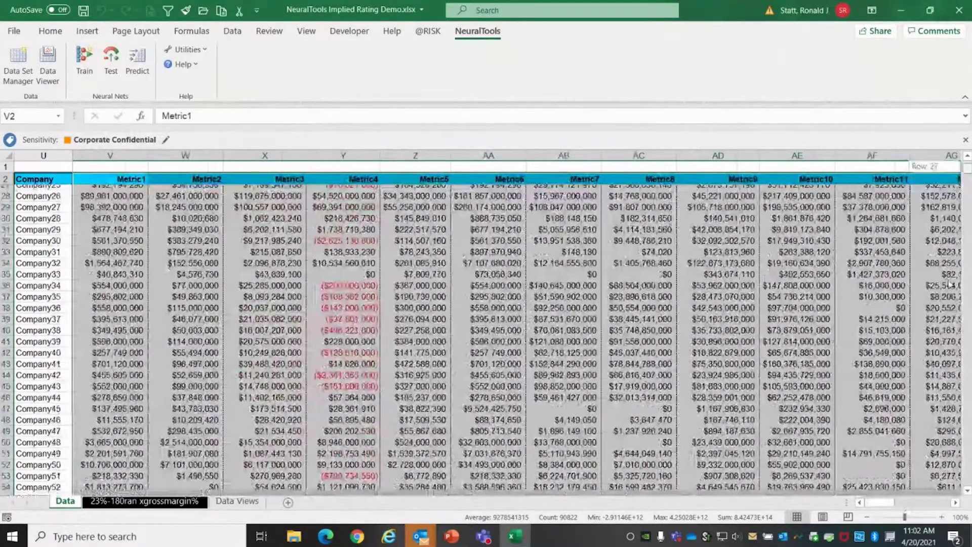
drag(966, 167, 964, 488)
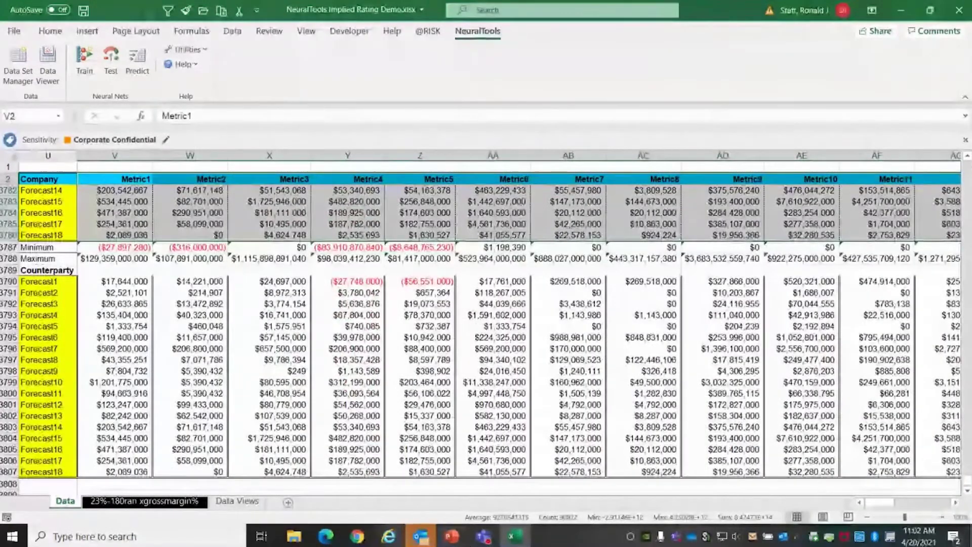
click(967, 158)
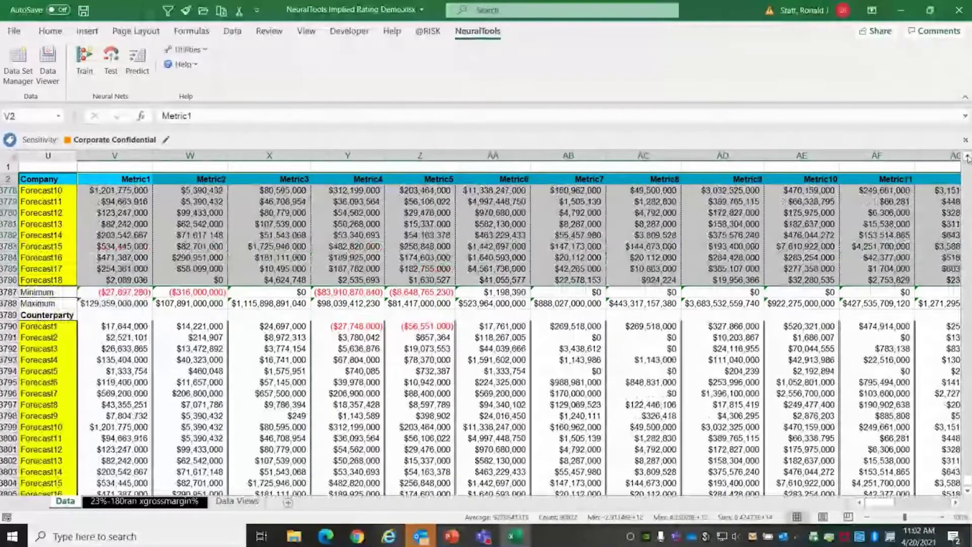
click(967, 158)
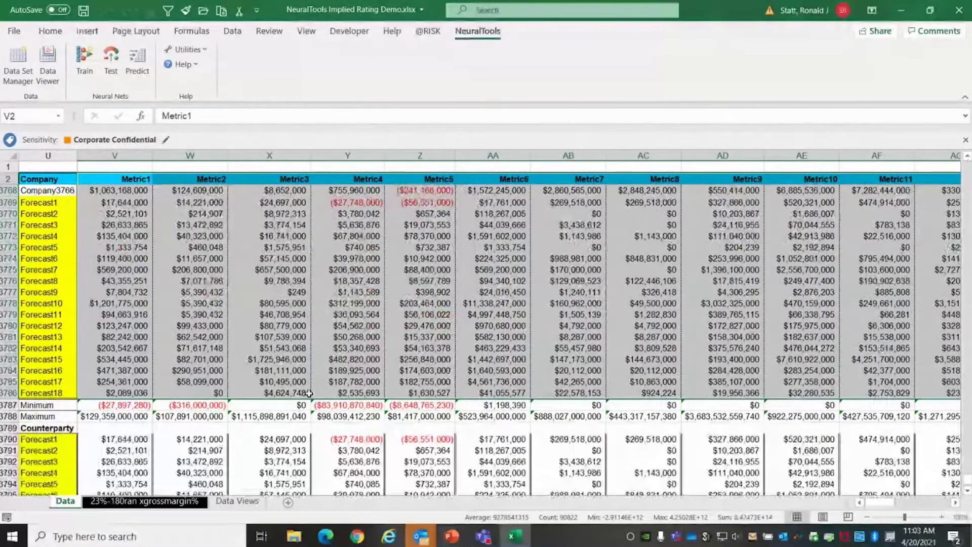
drag(878, 502, 892, 506)
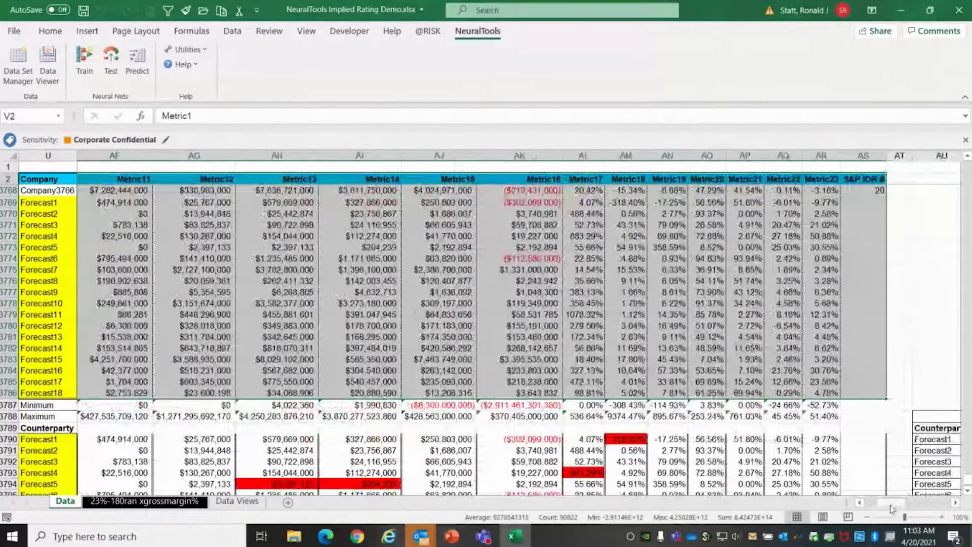
drag(892, 508, 875, 507)
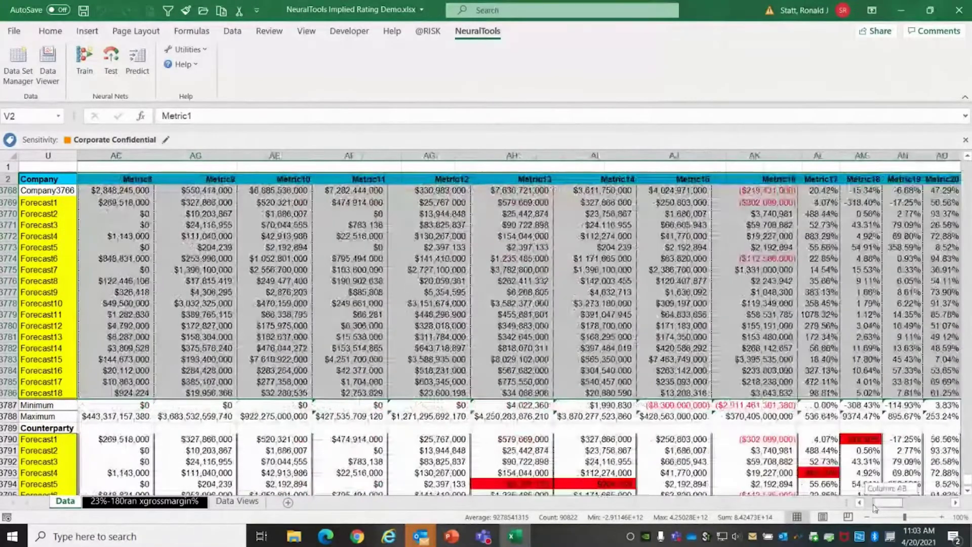
drag(874, 507, 868, 507)
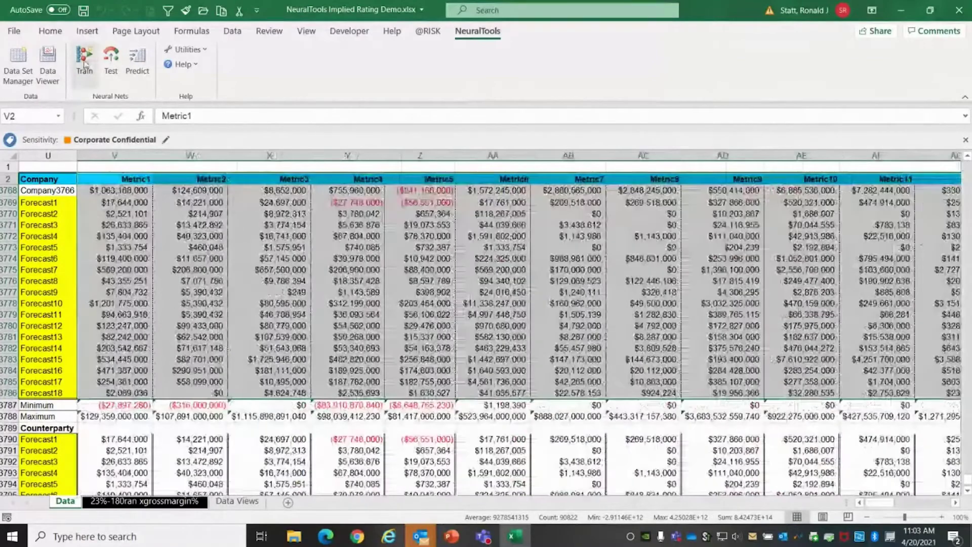
Start NeuralTools training and view the Net Configuration page with PN/GRN Net selected.
click(84, 60)
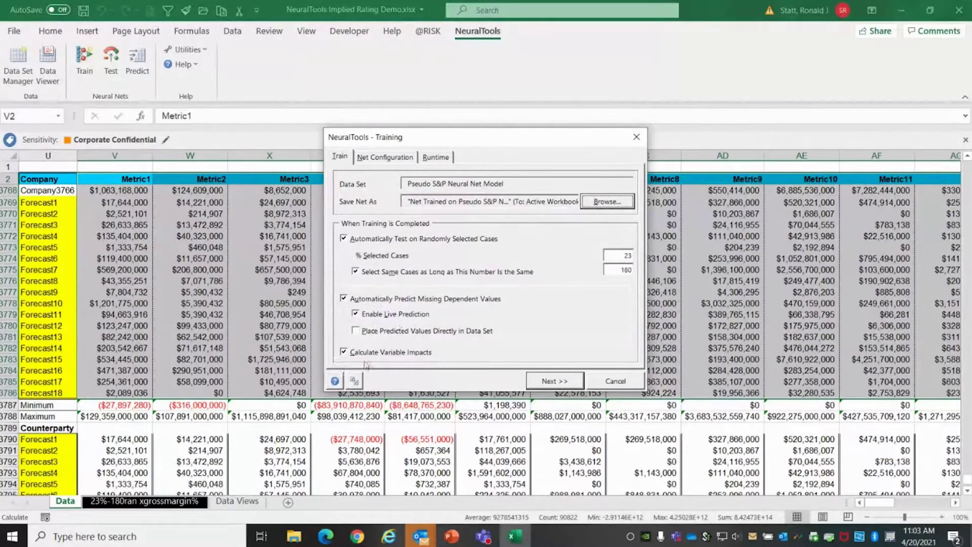
click(397, 159)
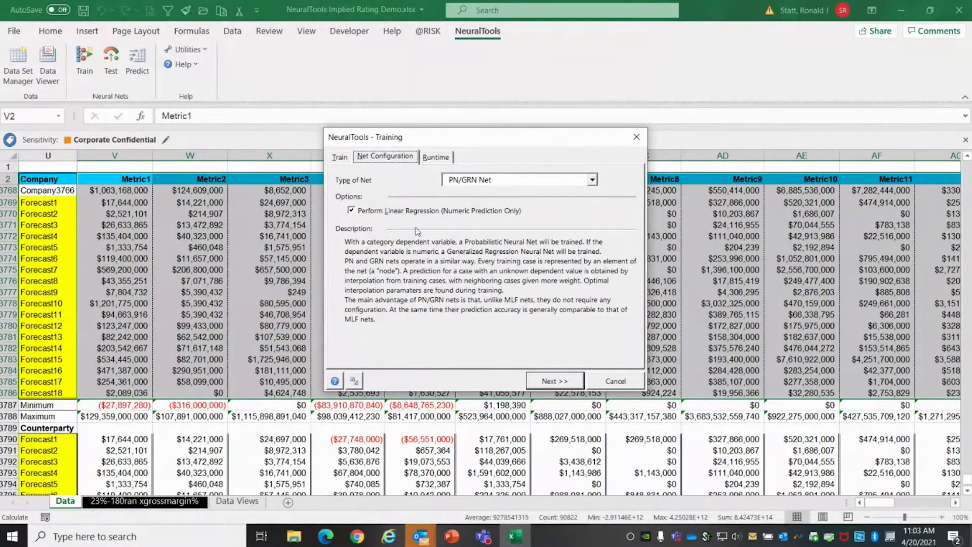
Keep PN/GRN Net as the net type, leave the 2-hour runtime limit, and continue.
click(592, 180)
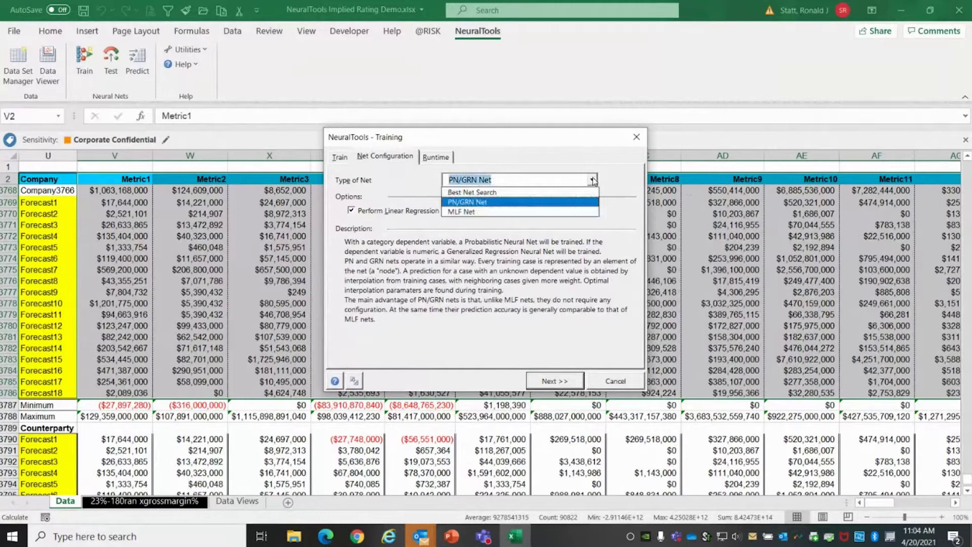
click(491, 203)
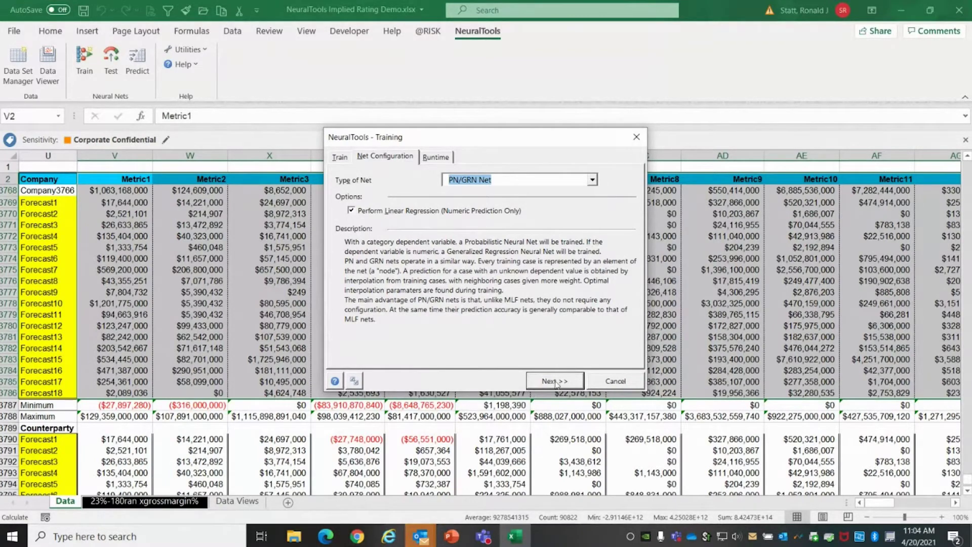
click(436, 158)
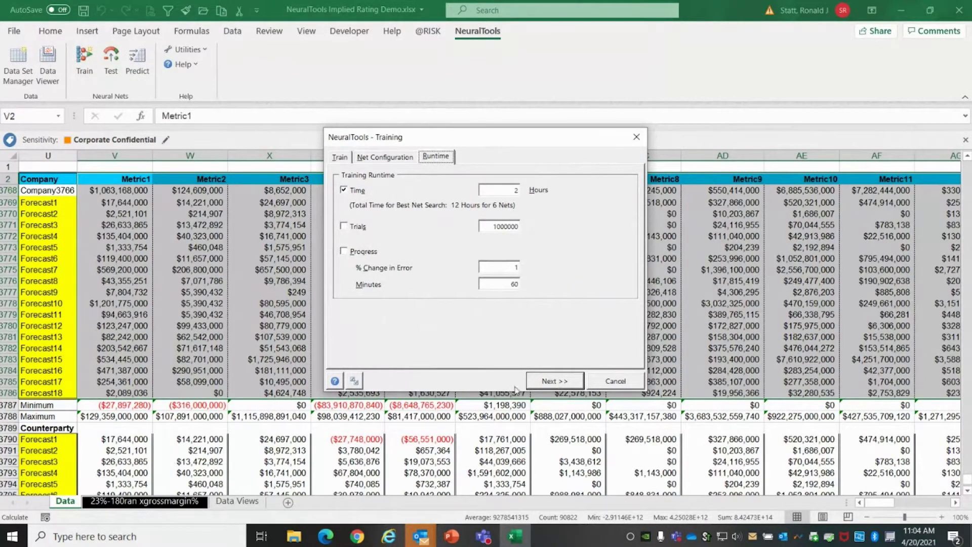
click(552, 382)
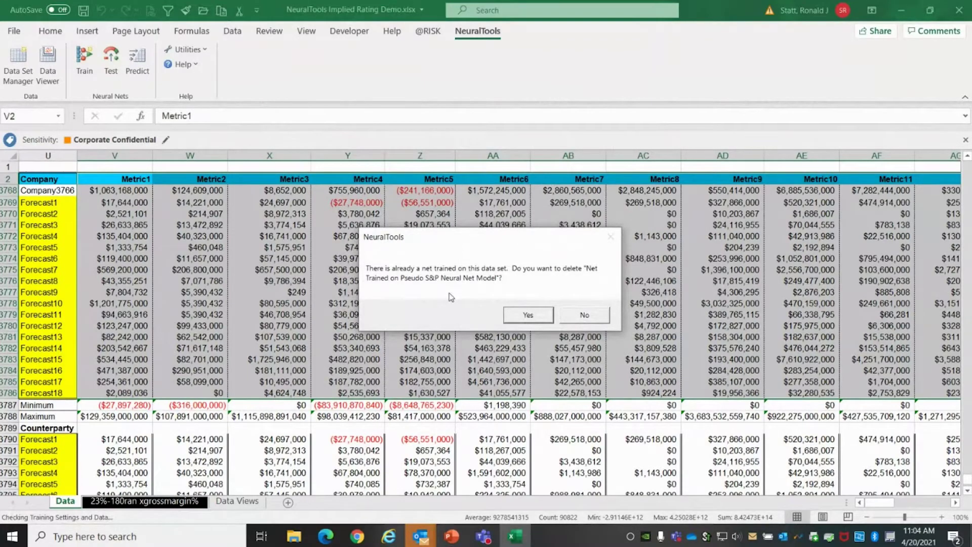
Approve deleting the old net and review the 2900/866/18 training, testing and prediction case split.
click(528, 315)
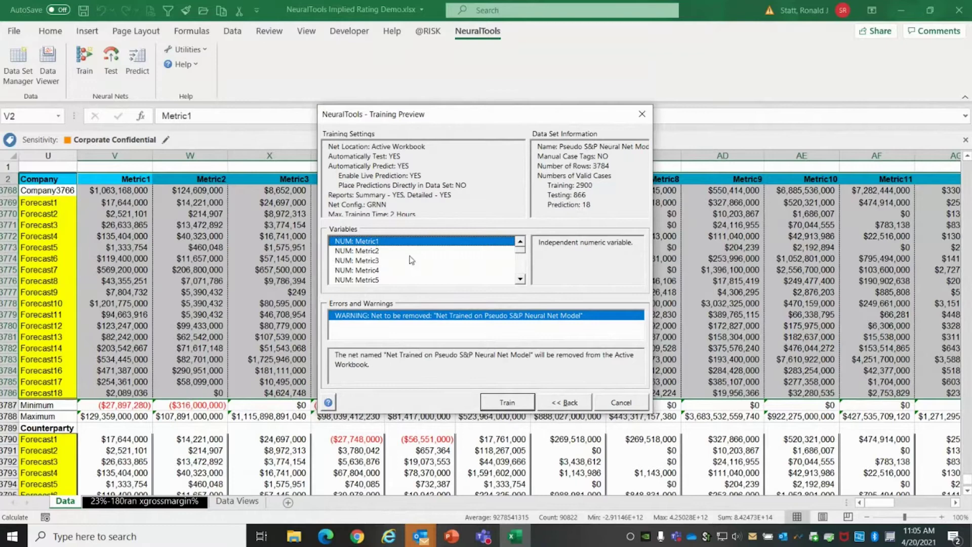
drag(522, 258, 521, 278)
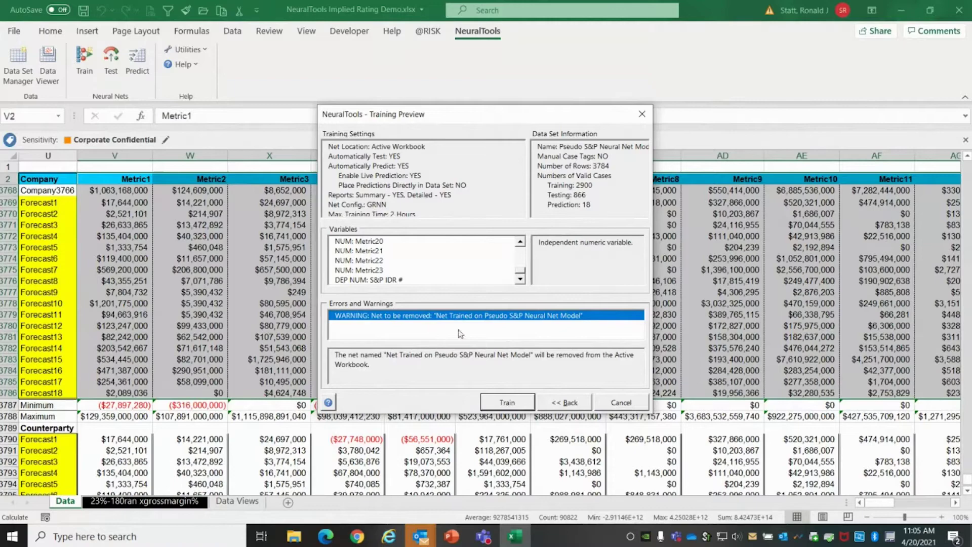
Train the GRNN net, declining the testing sensitivity analysis.
click(507, 403)
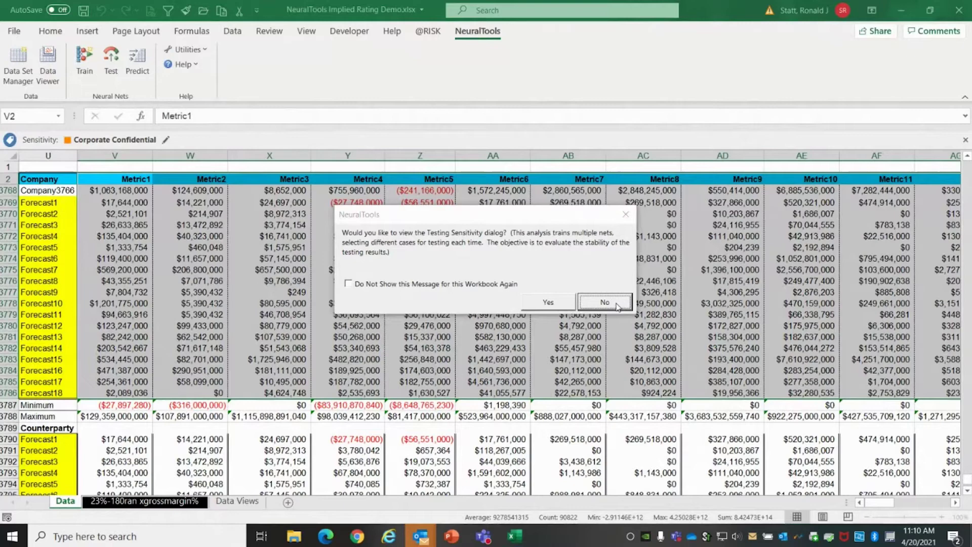
click(616, 305)
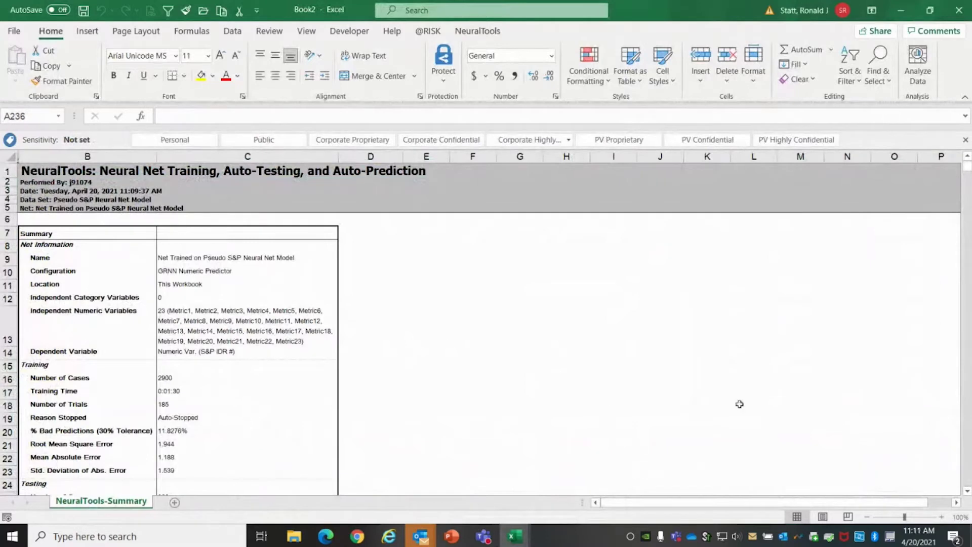
Scroll the Book2 summary down to the testing results and shrink the report window.
click(967, 492)
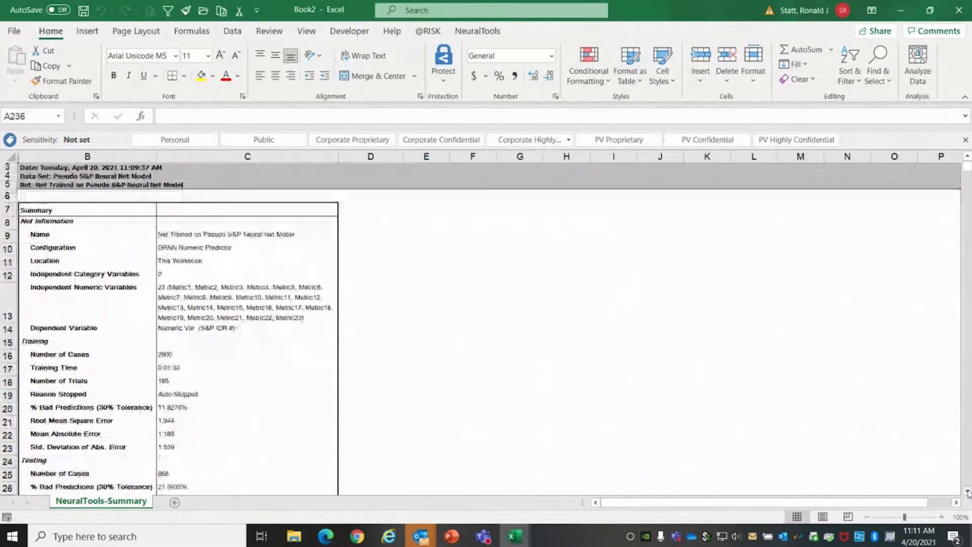
click(966, 492)
click(967, 492)
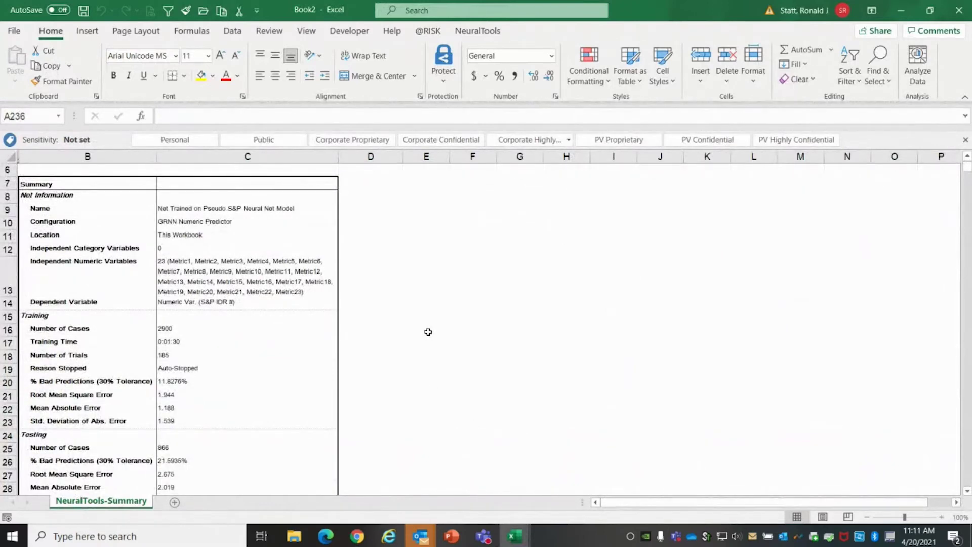
click(930, 11)
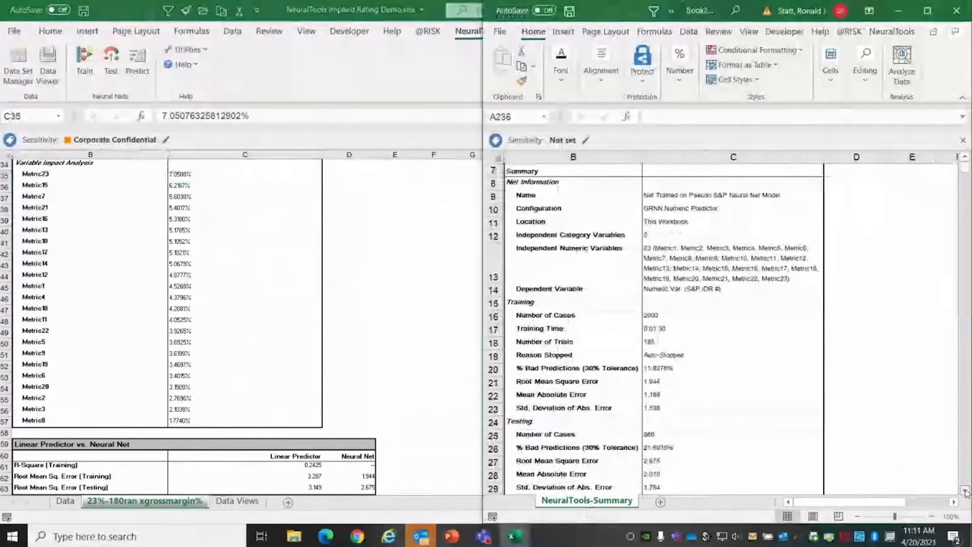
Scroll past the variable impact list to the Linear Predictor vs. Neural Net table.
click(965, 491)
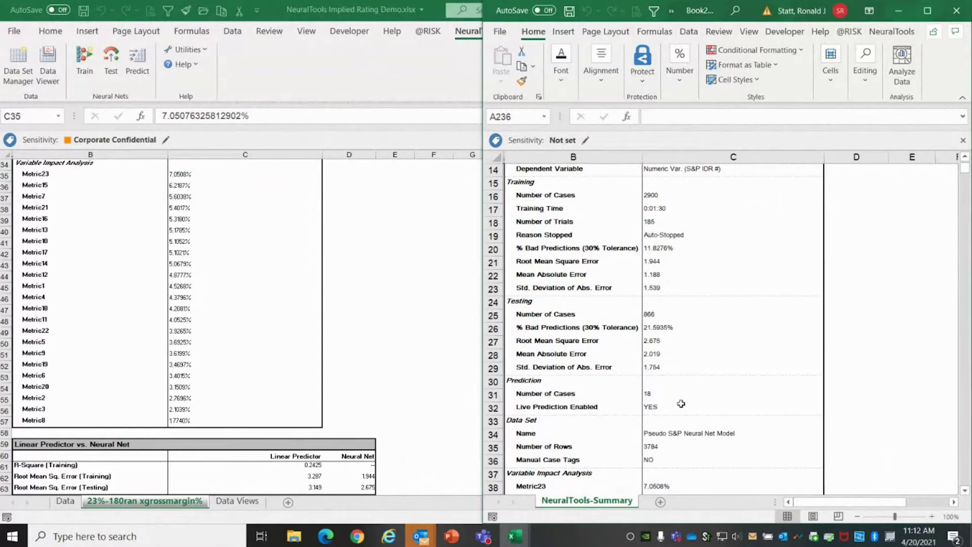
click(965, 491)
click(965, 490)
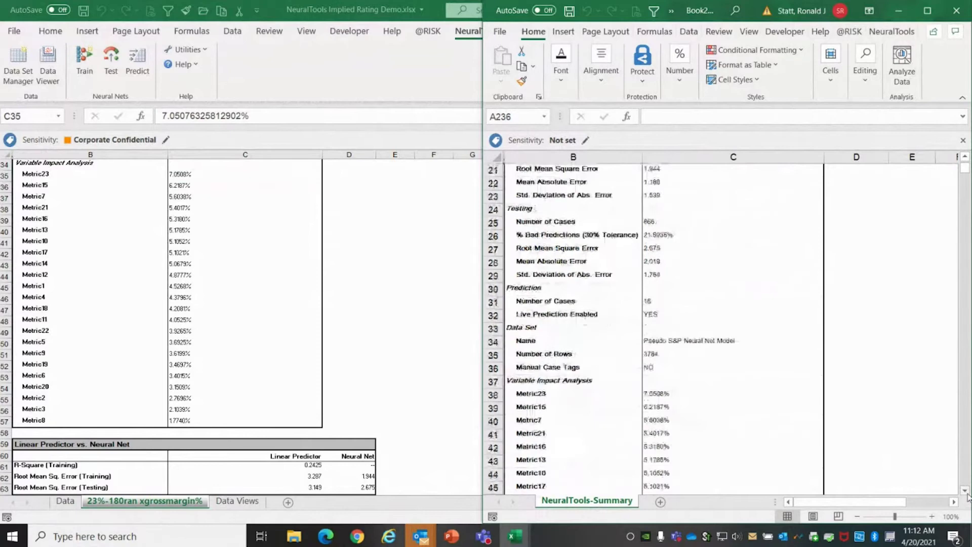
click(965, 490)
click(965, 491)
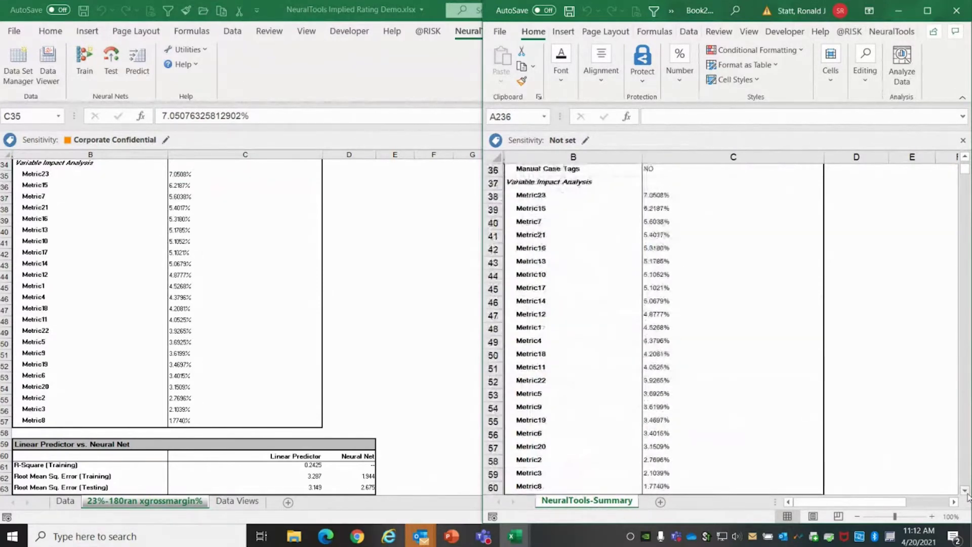
click(965, 491)
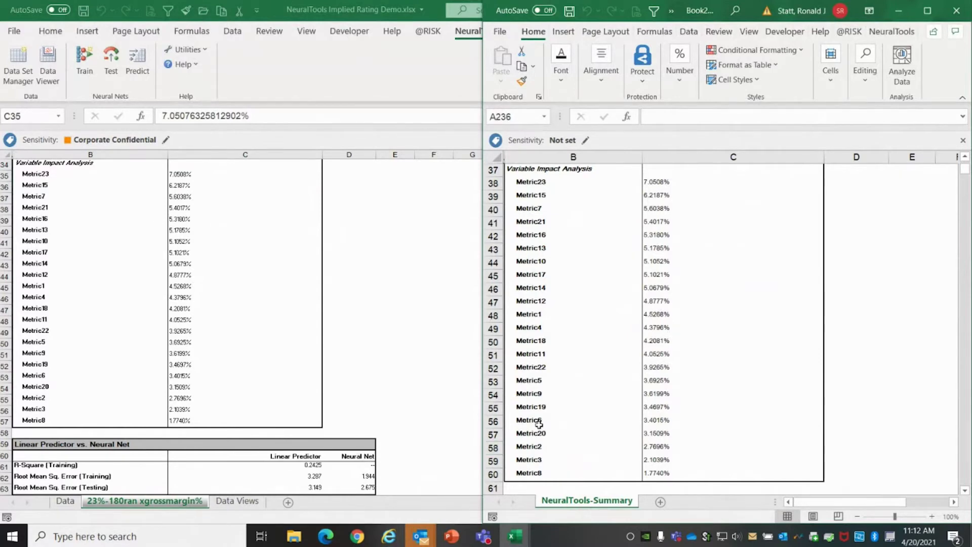
click(965, 490)
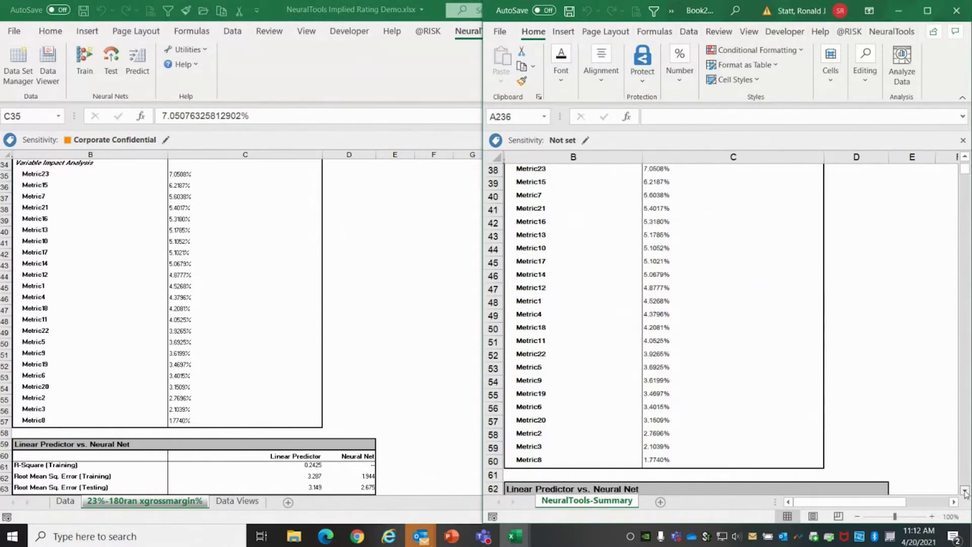
click(965, 490)
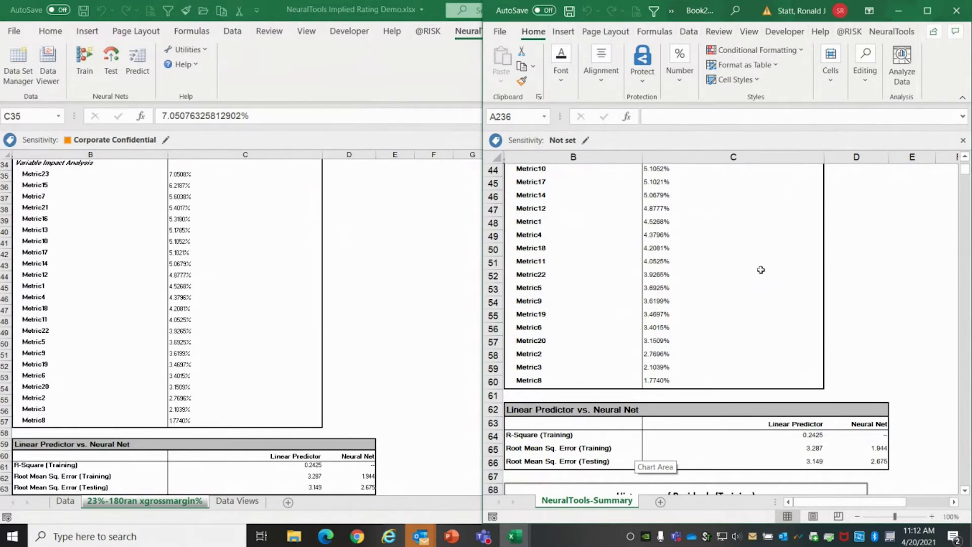
Close Book2 without saving and return to the Data sheet.
click(958, 15)
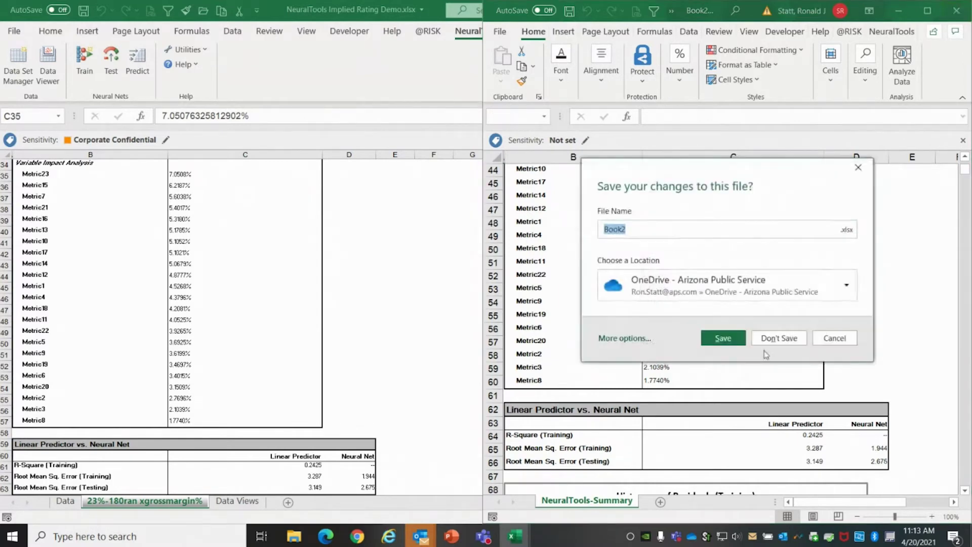
click(767, 338)
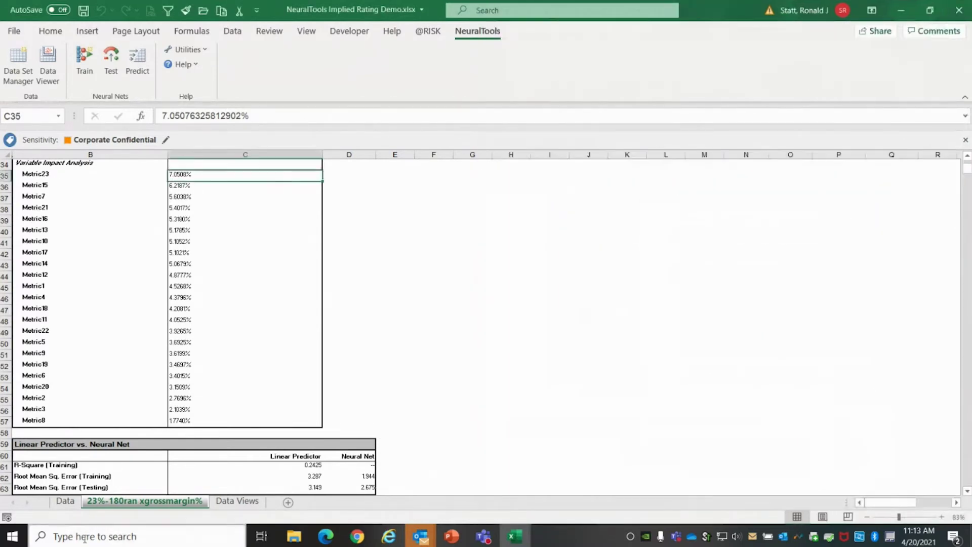
click(65, 501)
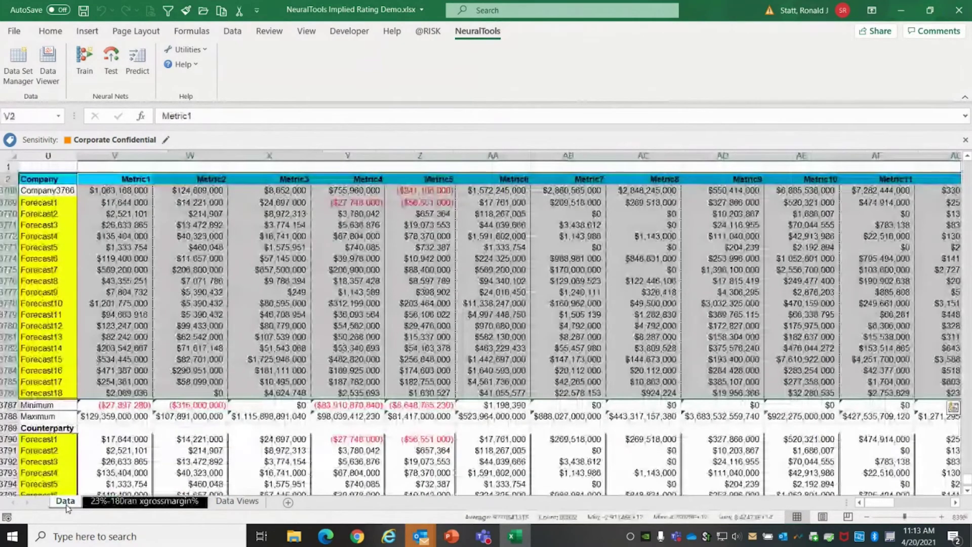
Scroll right so the Train-Test-Predict report columns sit beside the company names.
click(951, 506)
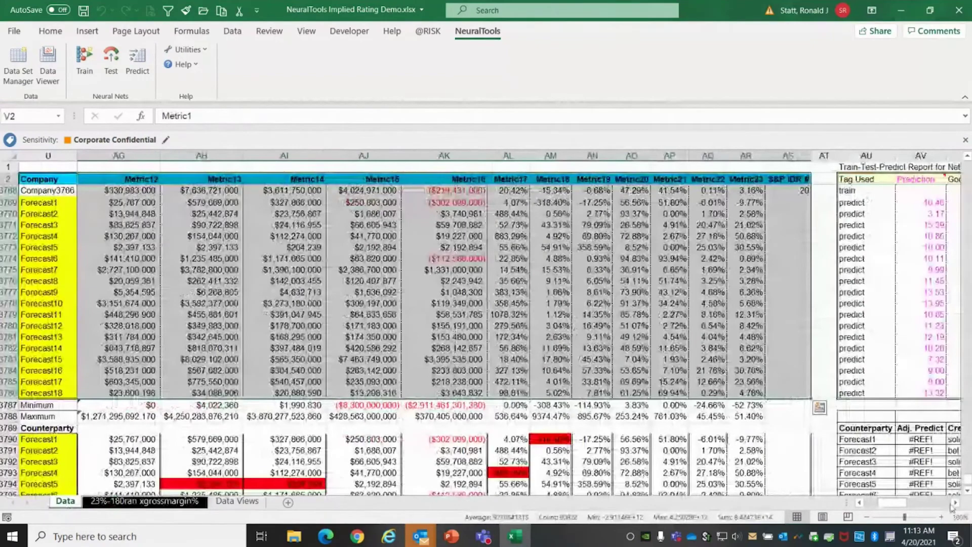
click(951, 507)
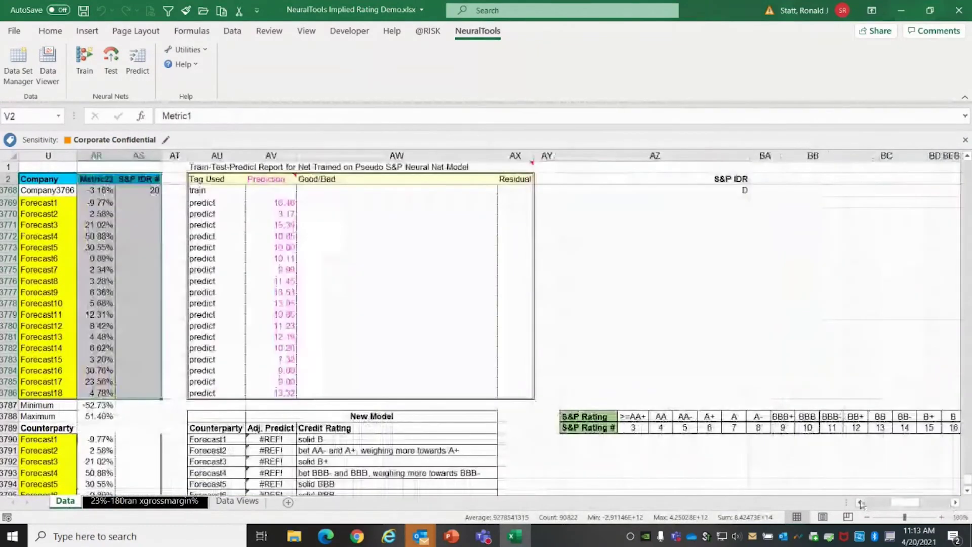
click(860, 503)
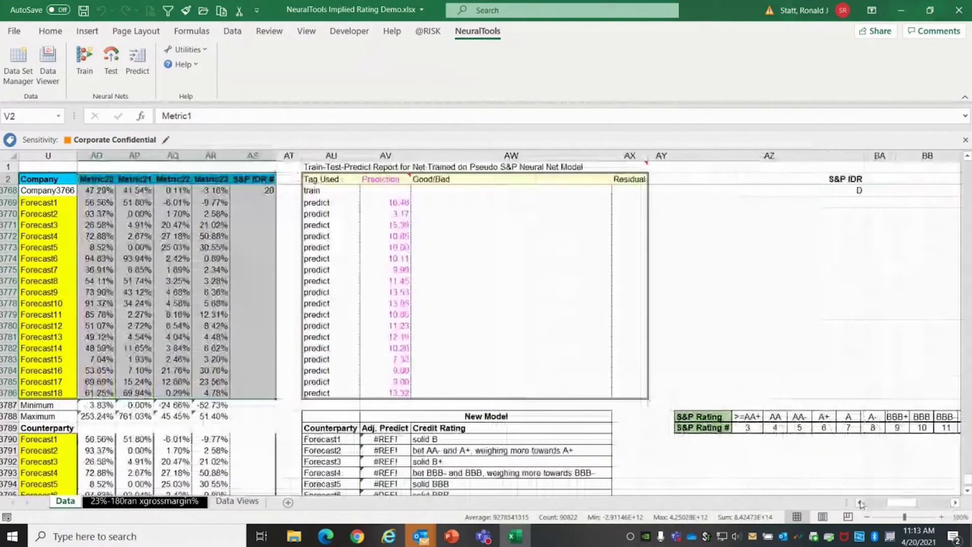
click(956, 504)
click(955, 504)
click(955, 503)
click(955, 504)
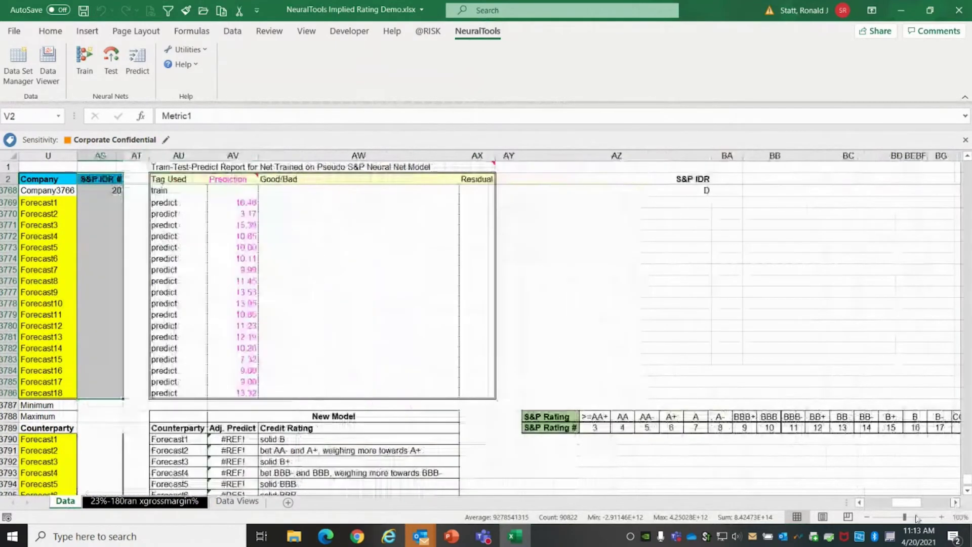
drag(910, 503, 899, 508)
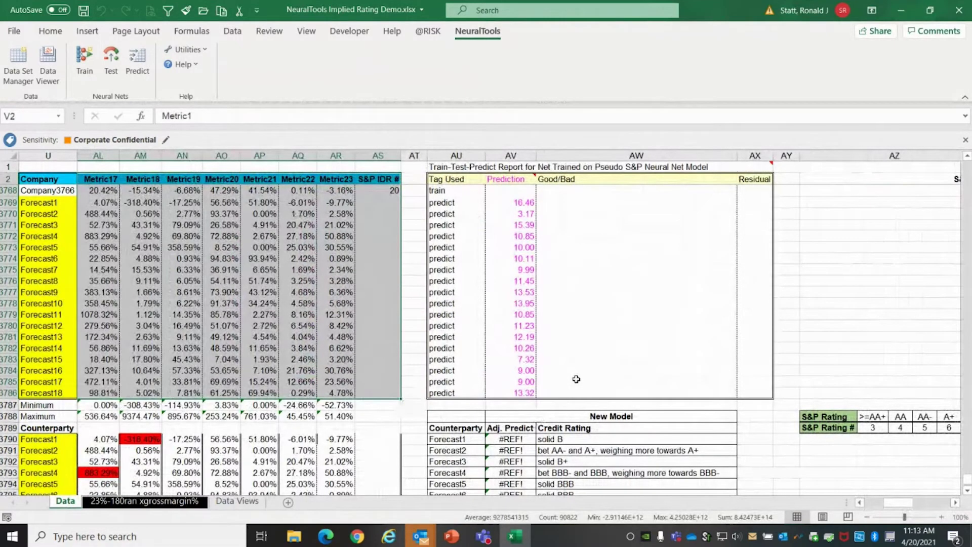
Replace the #REF! references in AV3790's Adj. Predict formula with AV3769.
click(515, 440)
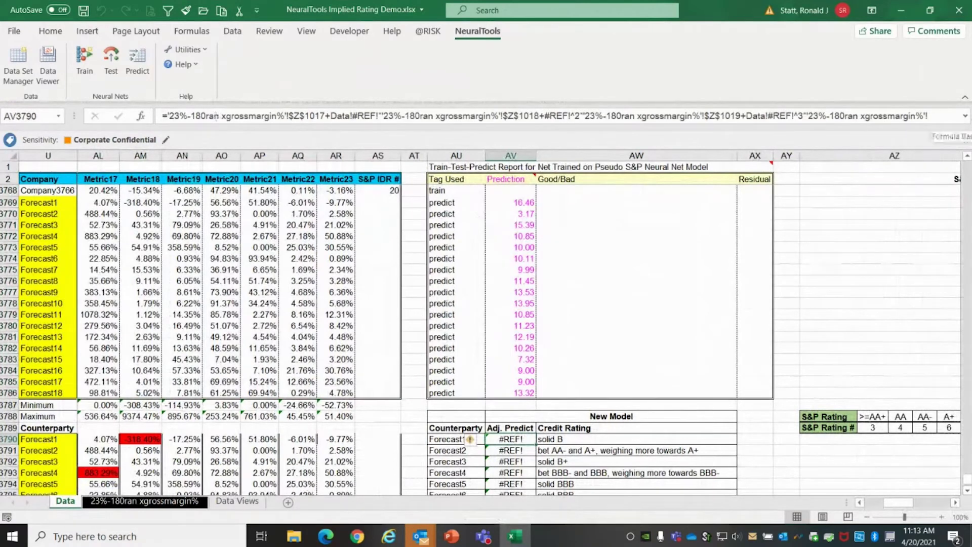
click(965, 116)
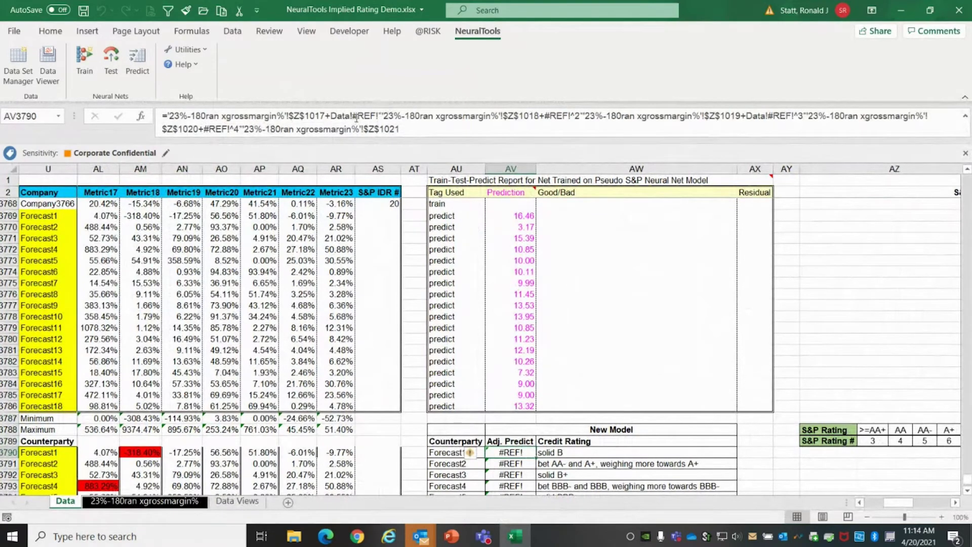
drag(354, 116, 378, 116)
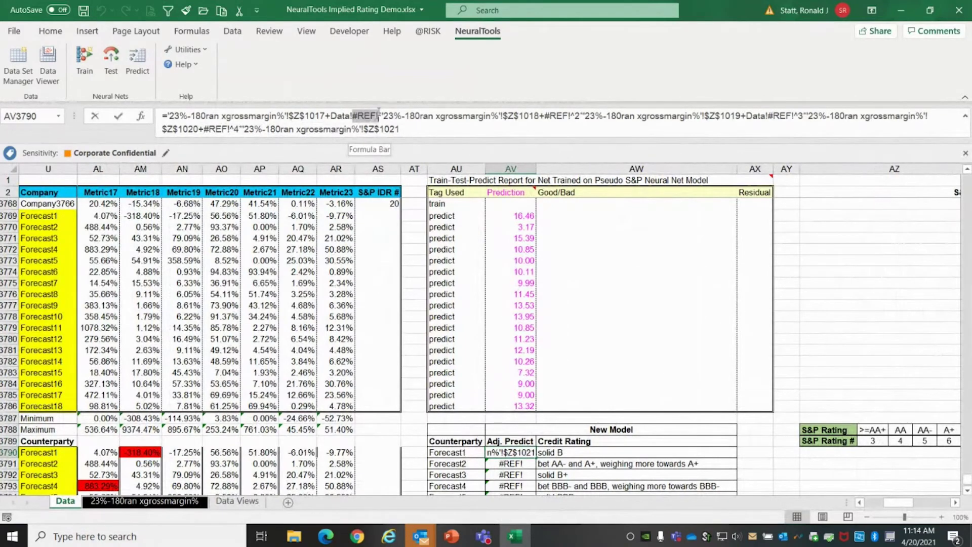
click(525, 216)
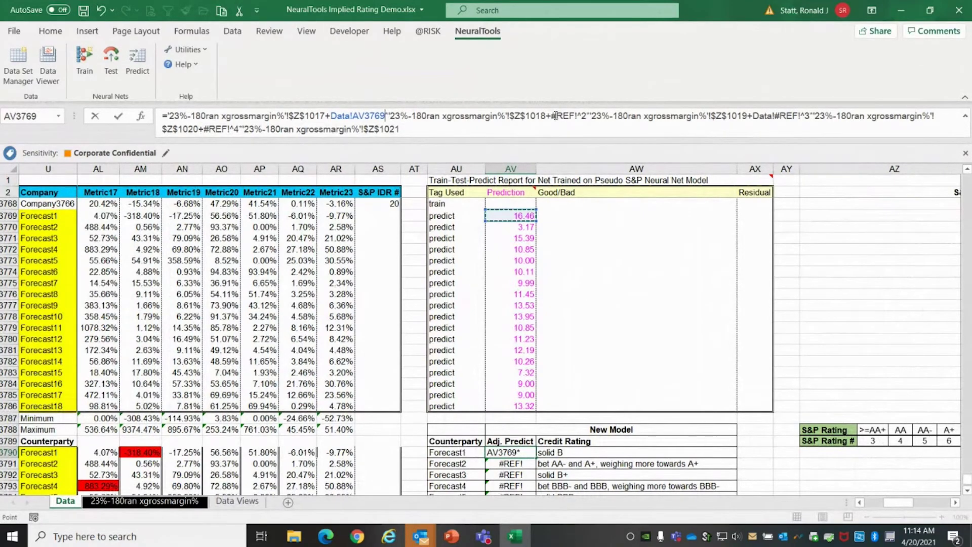
drag(552, 116, 576, 116)
key(Return)
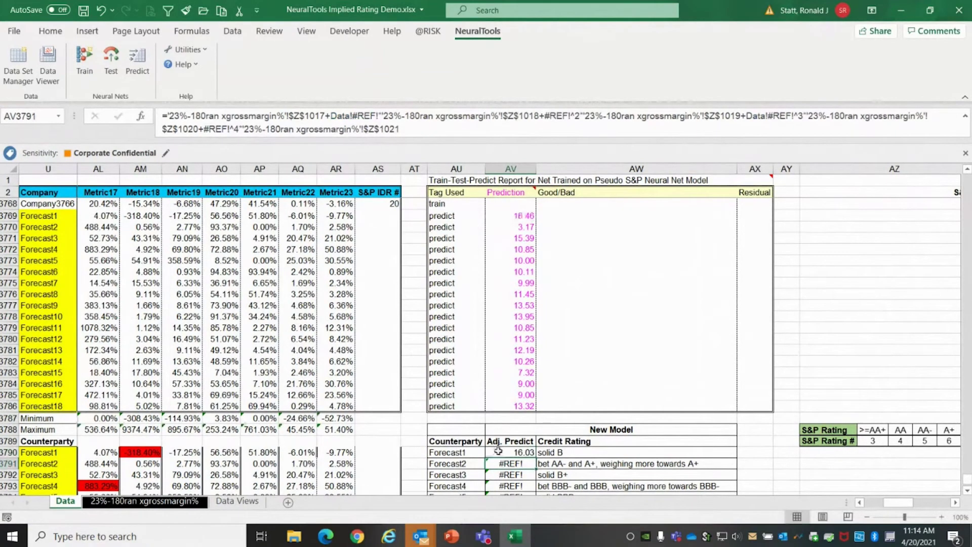
Fill the corrected Adj. Predict formula down through all 18 forecast rows.
click(524, 452)
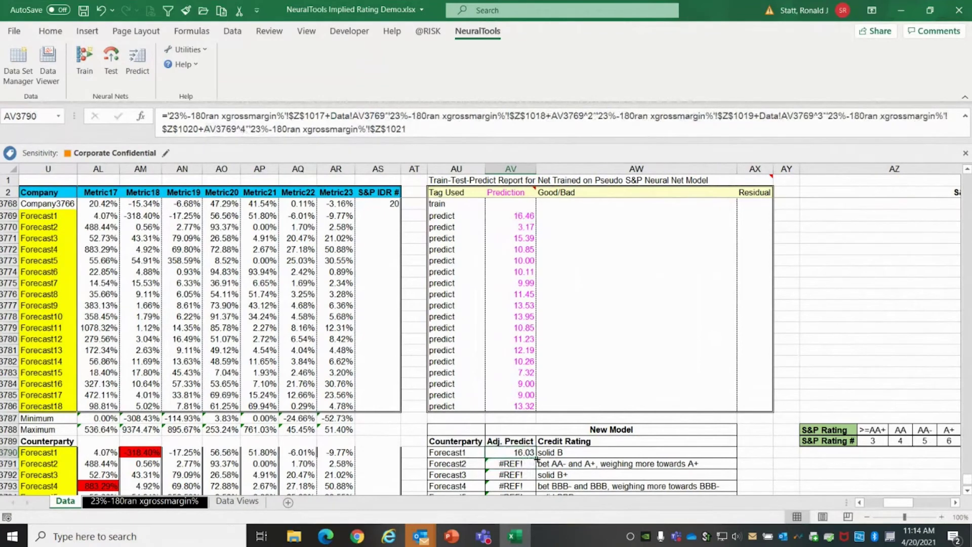
double_click(536, 457)
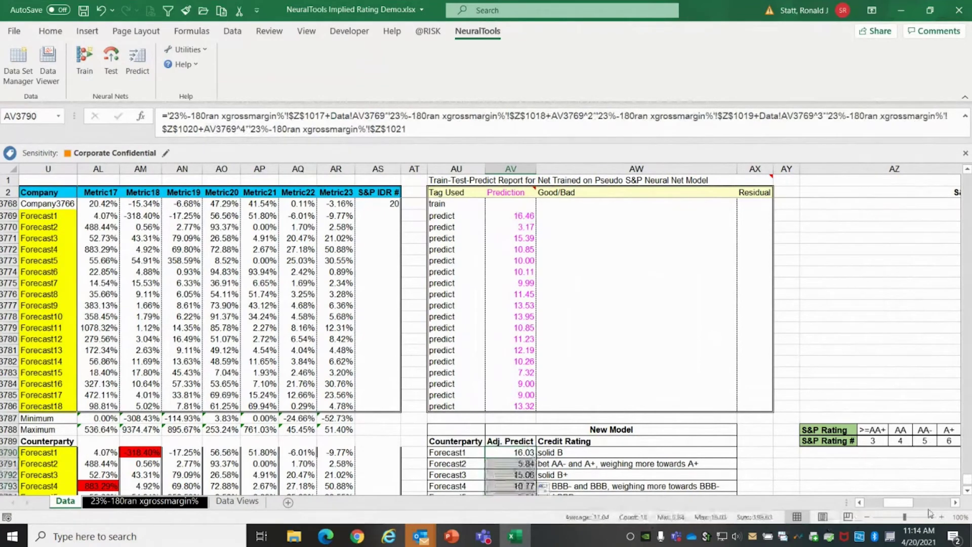
click(967, 493)
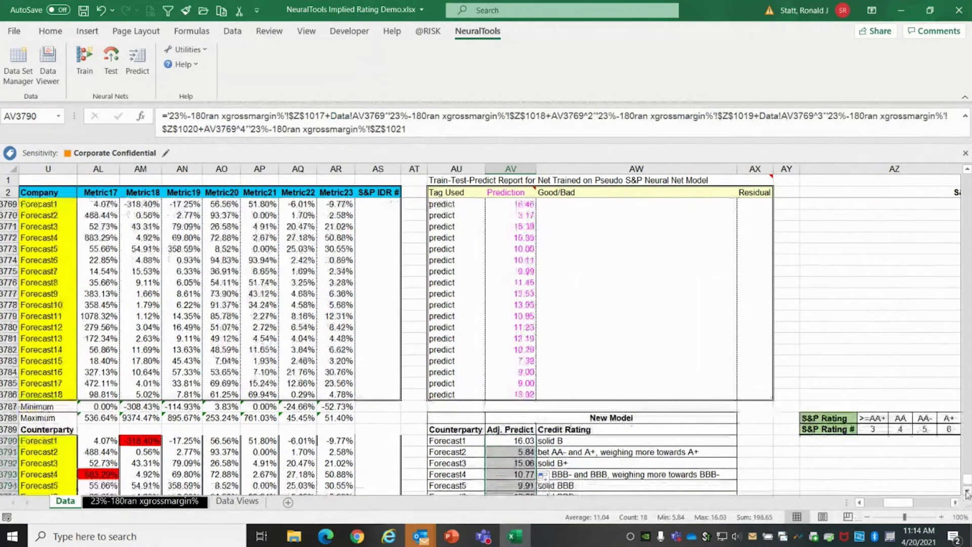
scroll(967, 493, down, 2)
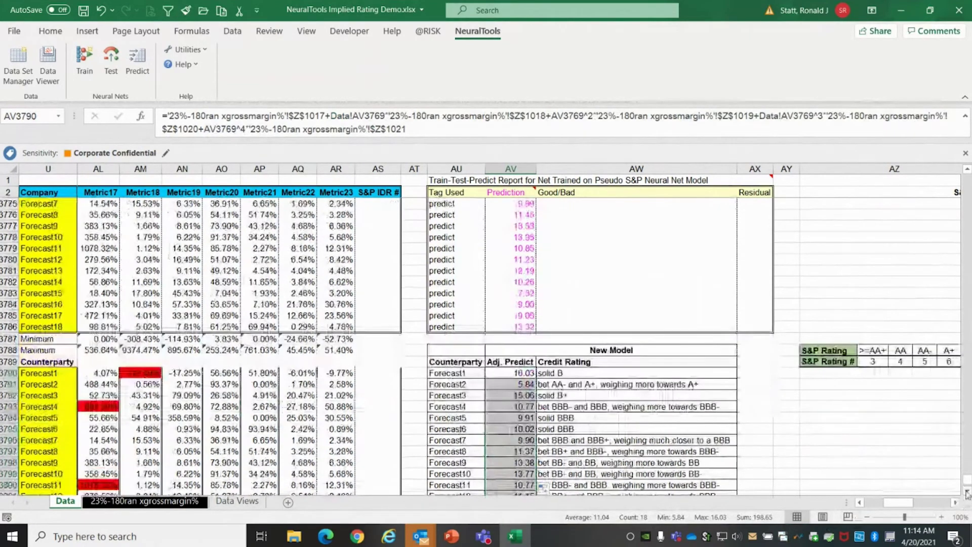
click(967, 494)
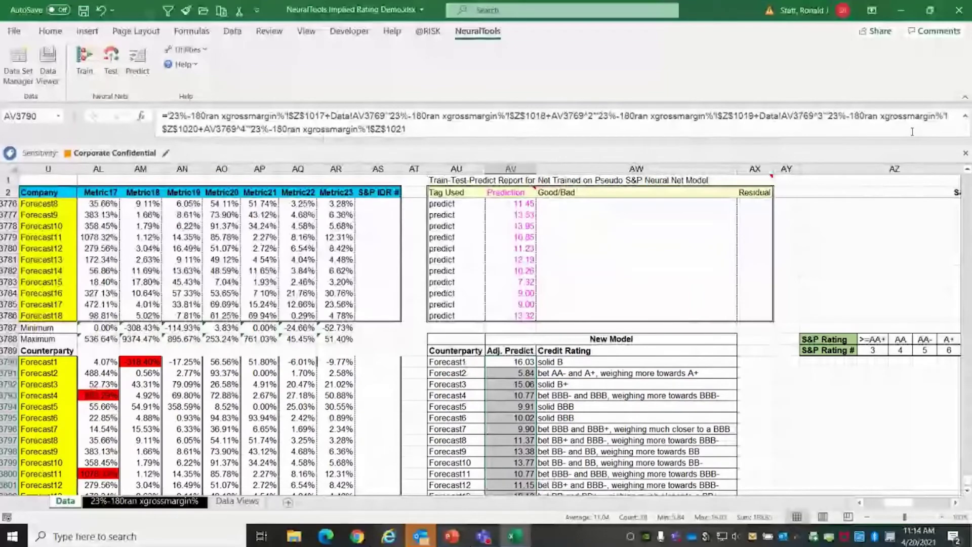
click(968, 172)
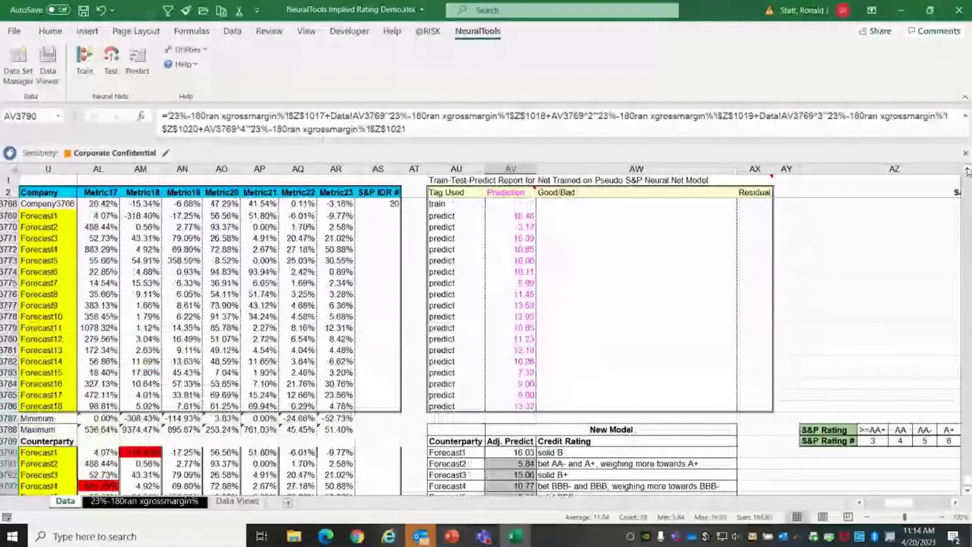
click(968, 172)
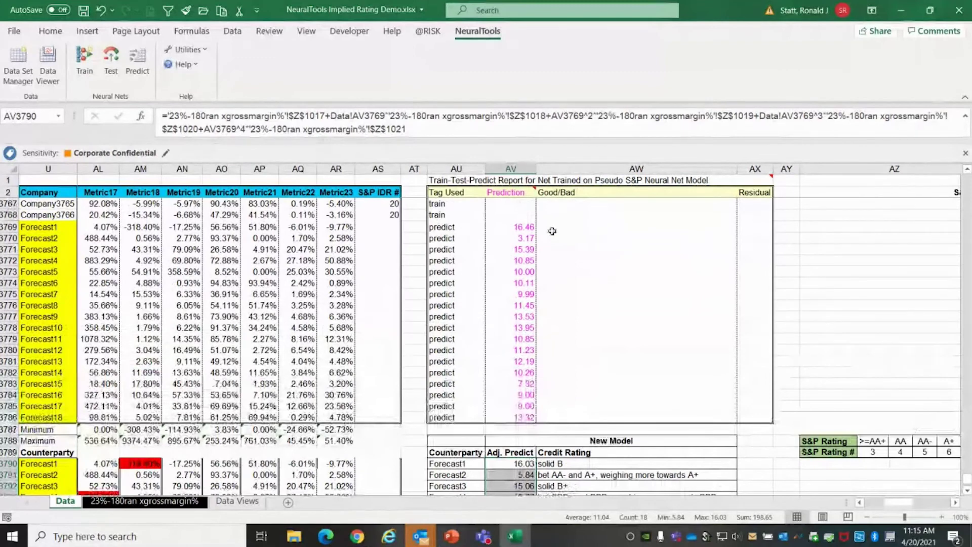
click(509, 474)
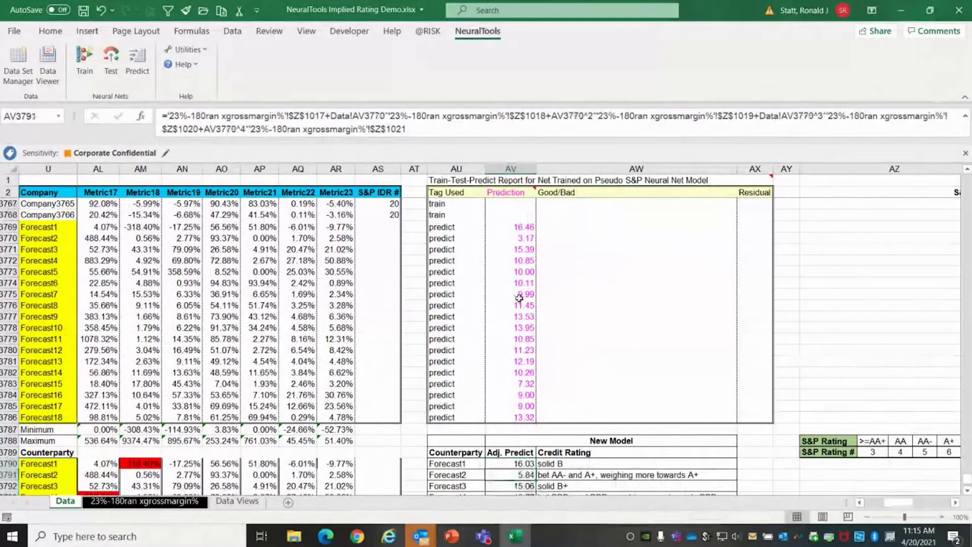
click(523, 240)
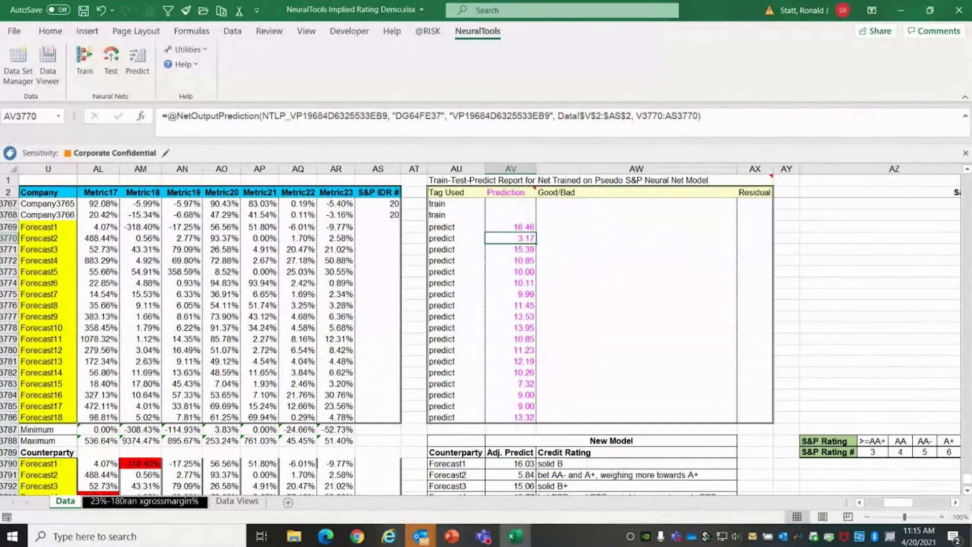
Scroll down until Forecast18's adjusted prediction of 13.19 and its credit rating appear.
click(967, 492)
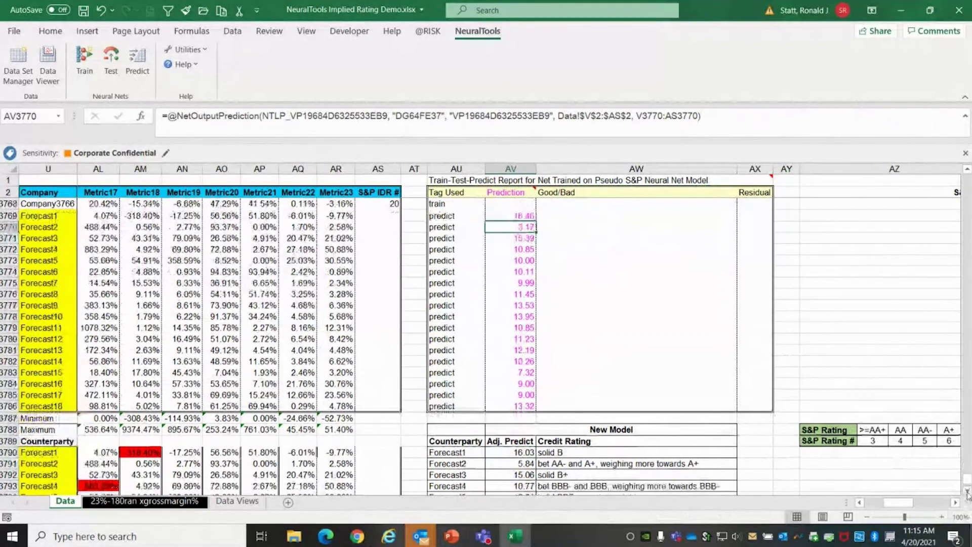
click(967, 492)
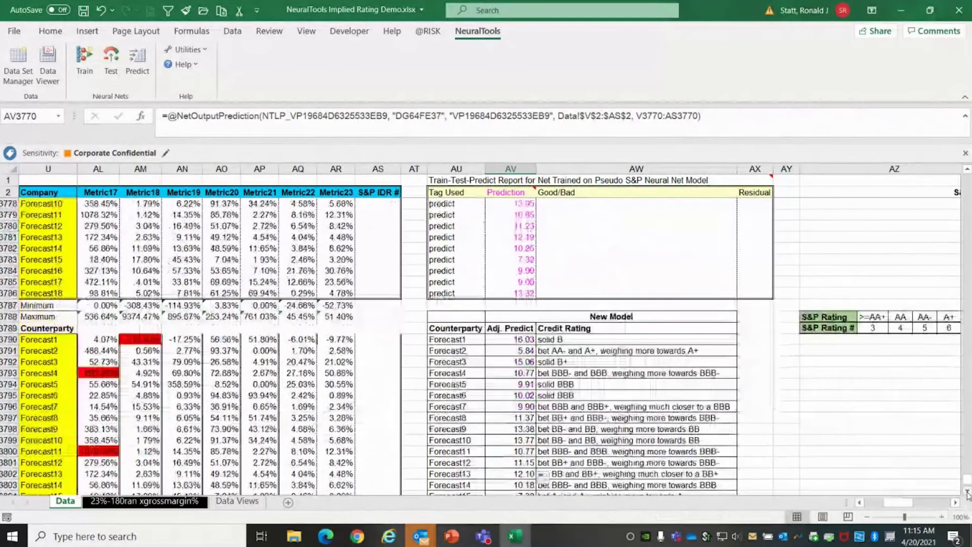
click(966, 492)
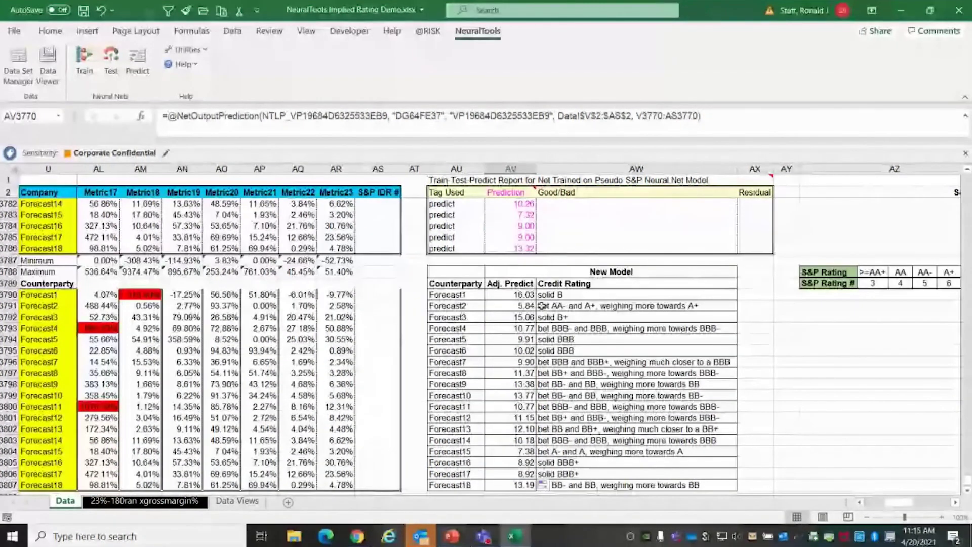